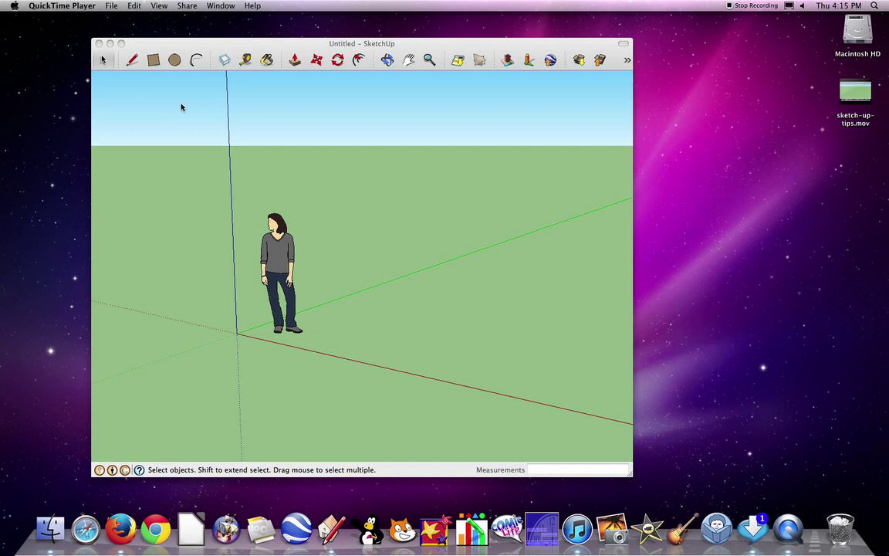
# Delete the default human figure and draw a rectangle on the ground from the origin along the red and green axes
pyautogui.click(274, 236)
pyautogui.press('Delete')
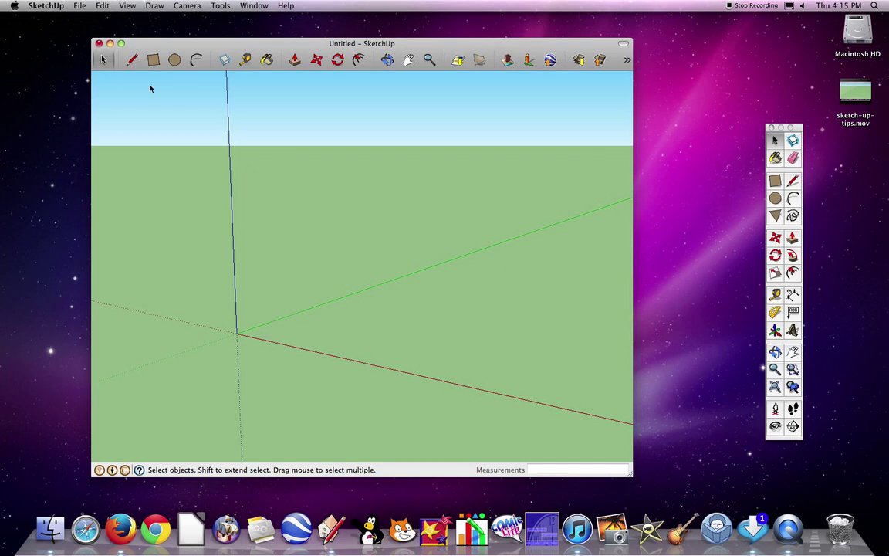
pyautogui.click(154, 60)
pyautogui.click(239, 333)
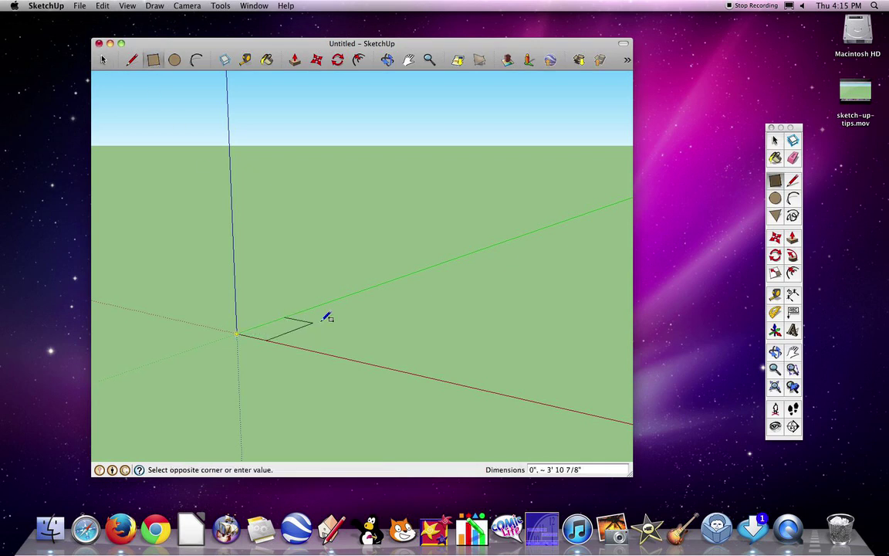
pyautogui.click(545, 311)
# Push/Pull the rectangle upward about 4' 11" to form a box
pyautogui.click(294, 60)
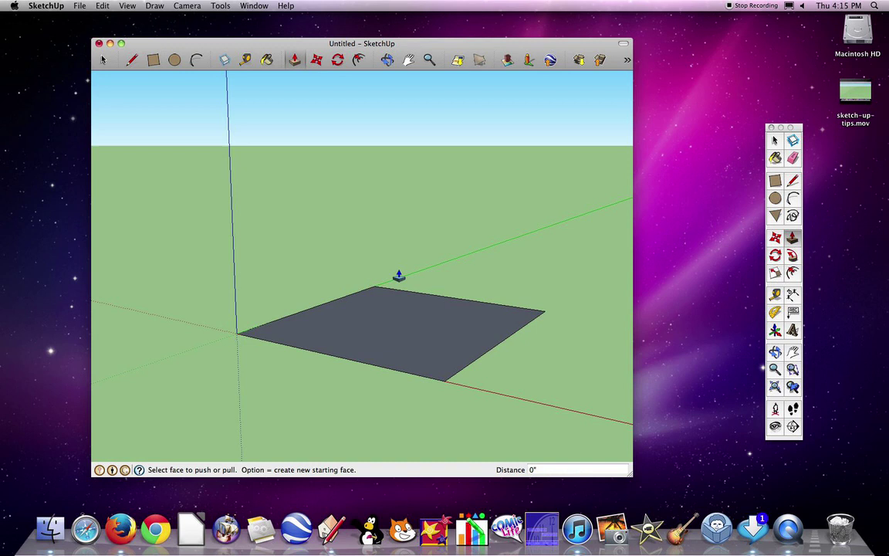
pyautogui.moveTo(398, 312); pyautogui.dragTo(401, 223)
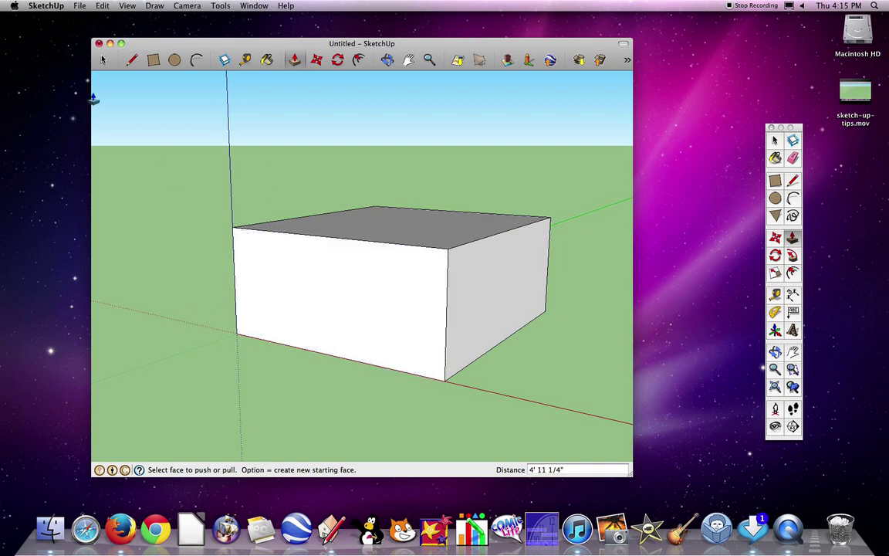
pyautogui.click(104, 61)
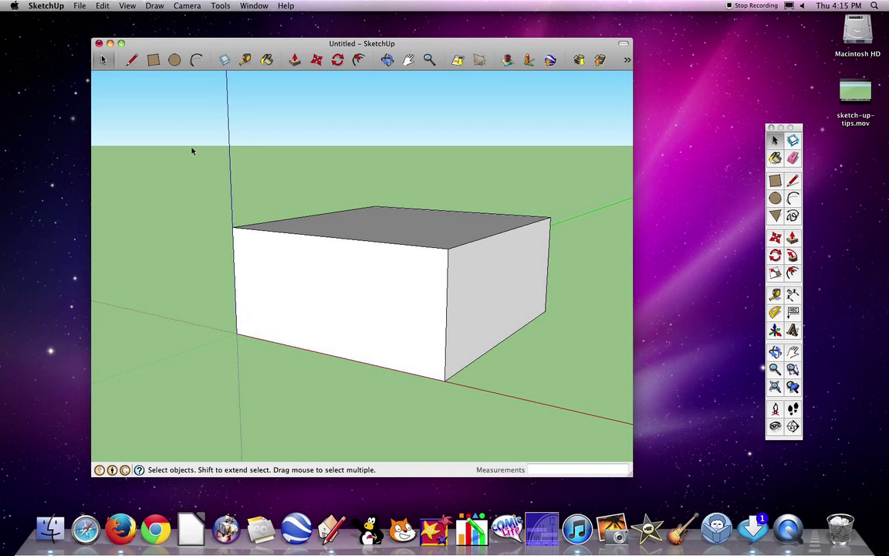
# Turn the drawing axes off and back on
pyautogui.click(128, 6)
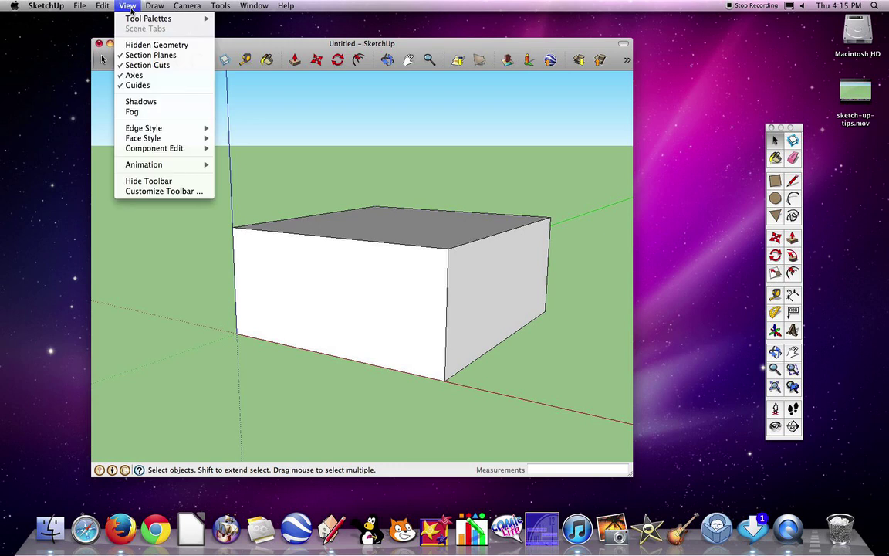
pyautogui.click(143, 76)
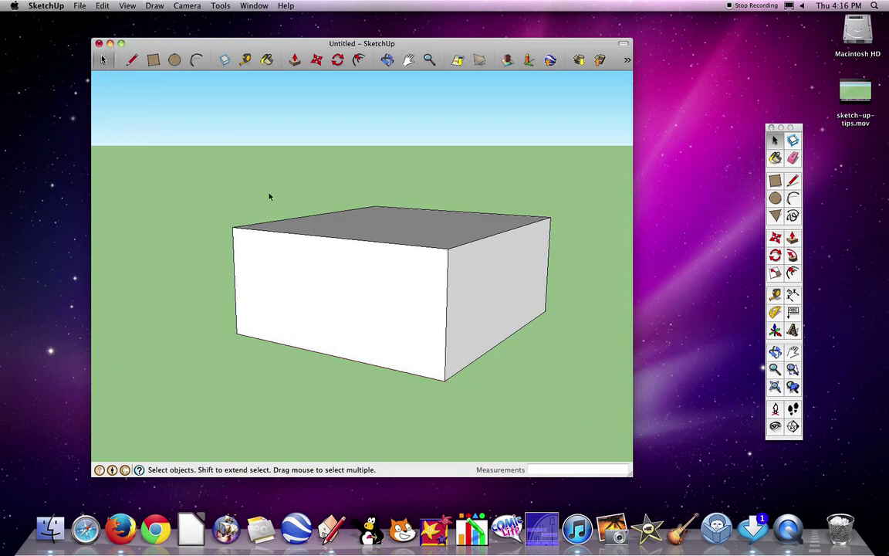
pyautogui.click(127, 6)
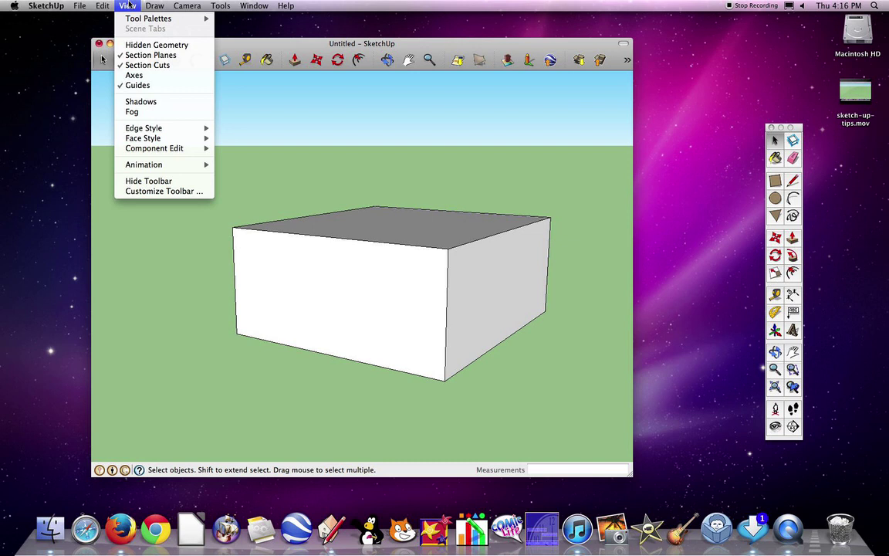
pyautogui.click(135, 75)
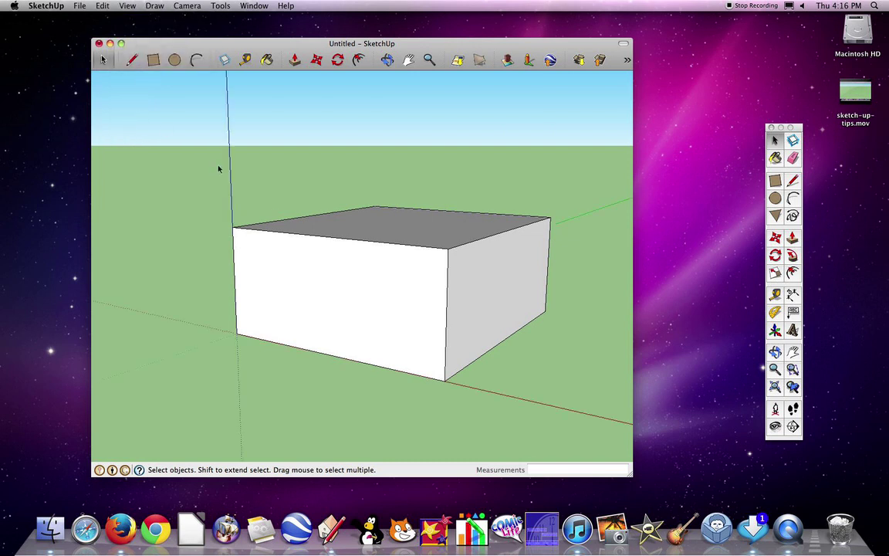
# Hide the drawing axes around the box
pyautogui.click(127, 6)
pyautogui.click(135, 75)
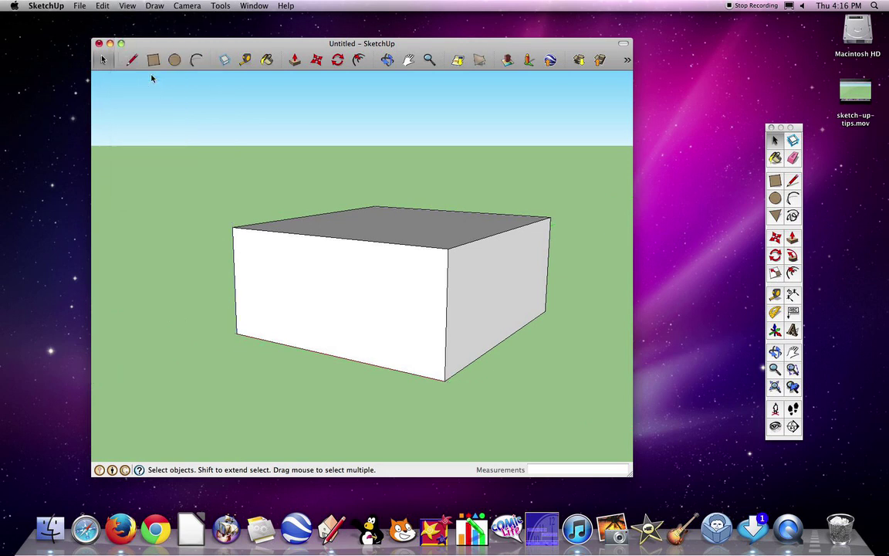
pyautogui.click(387, 59)
pyautogui.moveTo(466, 211); pyautogui.dragTo(520, 210)
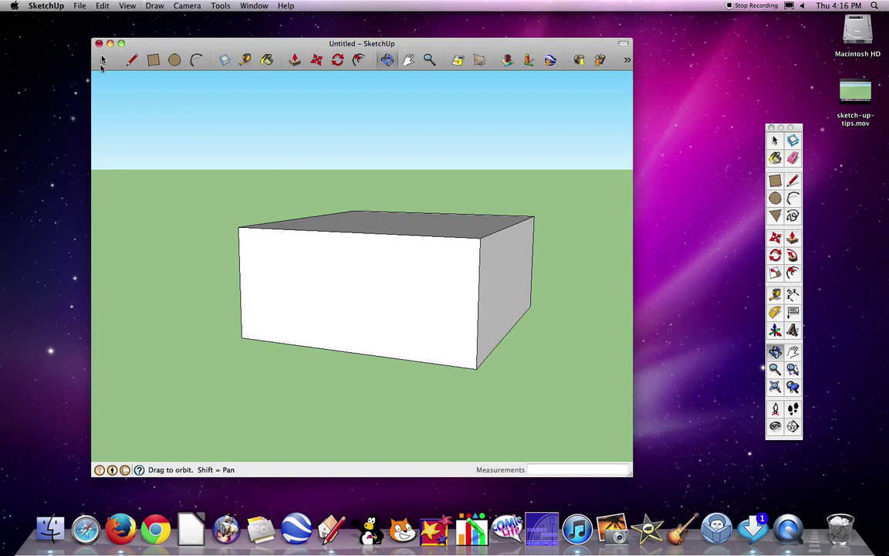
pyautogui.click(102, 61)
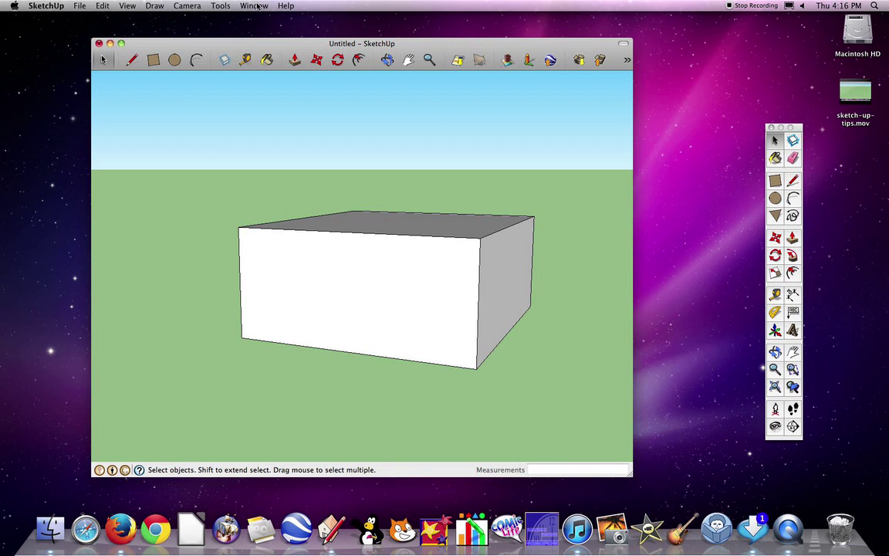
# Open the Fog settings, close the floating tool palette and enable Display Fog
pyautogui.click(258, 6)
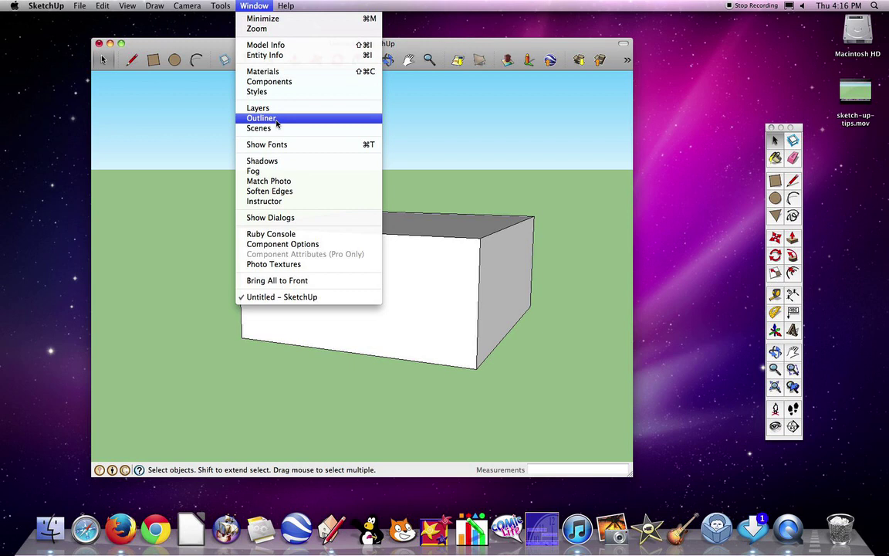
pyautogui.click(282, 171)
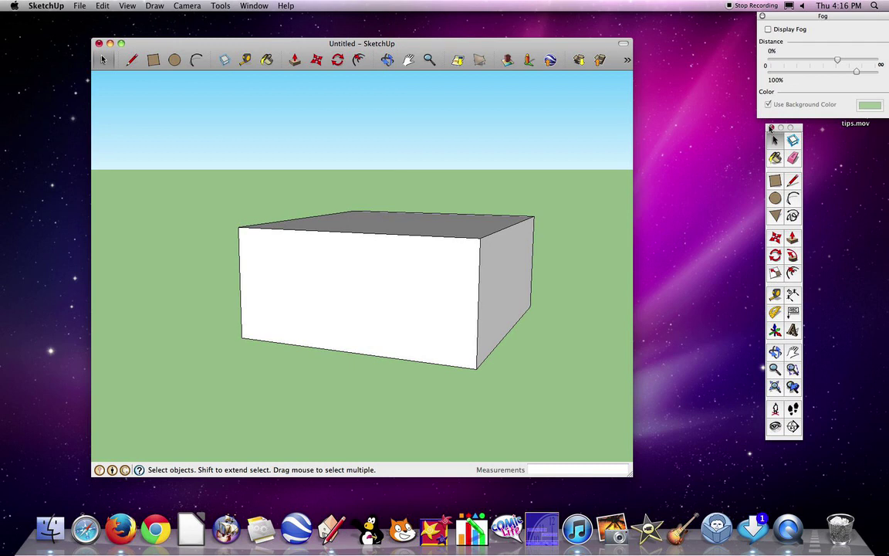
pyautogui.click(771, 128)
pyautogui.moveTo(790, 21)
pyautogui.mouseDown()
pyautogui.moveTo(761, 31)
pyautogui.moveTo(642, 123)
pyautogui.moveTo(595, 100)
pyautogui.moveTo(594, 78)
pyautogui.mouseUp()
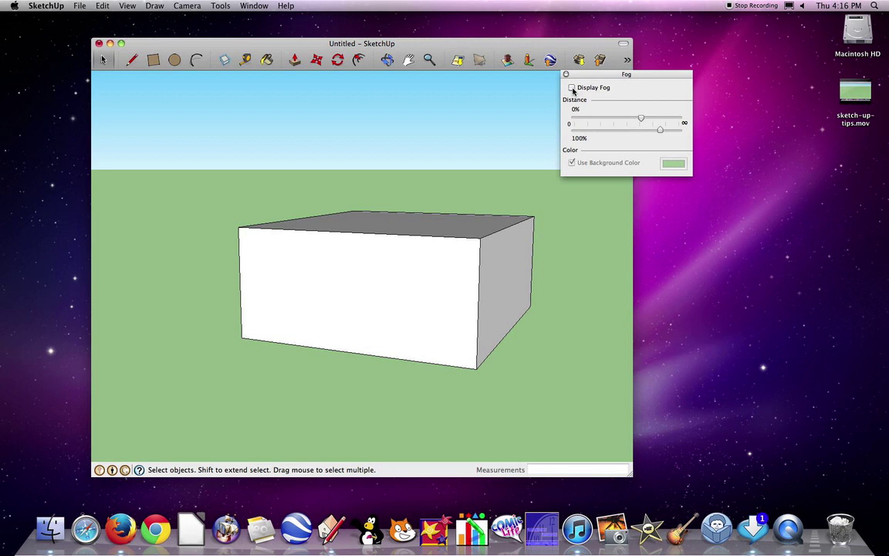
pyautogui.click(572, 88)
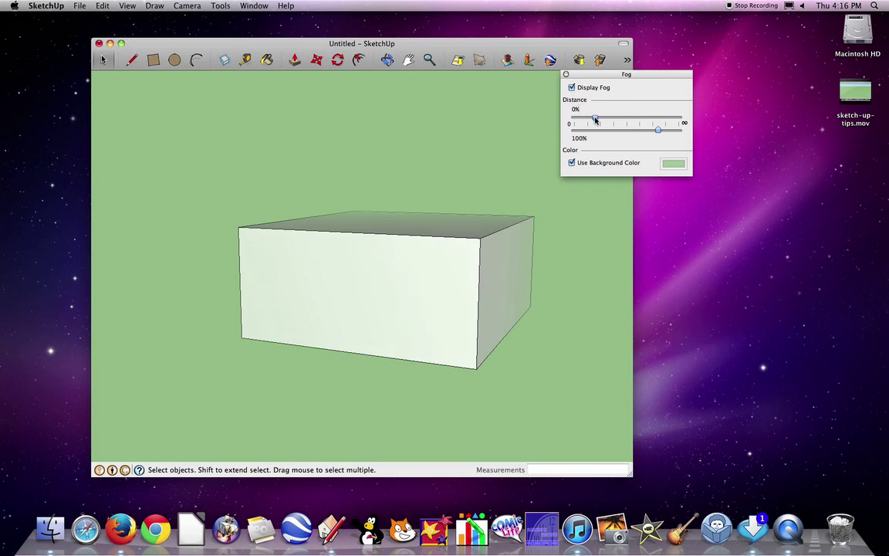
# Move both the 0% and 100% fog distances almost to infinity so the fog covers only the background behind the box
pyautogui.moveTo(595, 120); pyautogui.dragTo(679, 118)
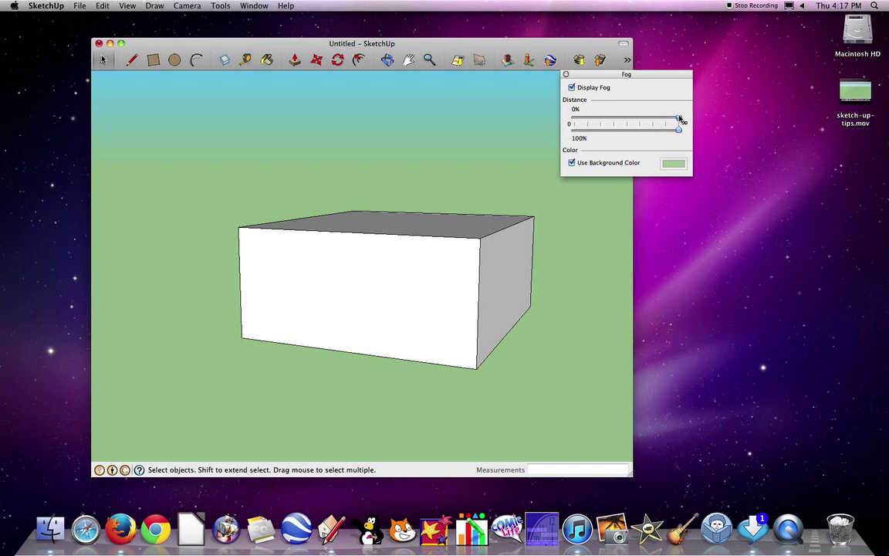
pyautogui.moveTo(679, 117)
pyautogui.mouseDown()
pyautogui.moveTo(577, 118)
pyautogui.moveTo(657, 133)
pyautogui.moveTo(576, 131)
pyautogui.moveTo(664, 138)
pyautogui.moveTo(679, 130)
pyautogui.mouseUp()
pyautogui.moveTo(575, 118); pyautogui.dragTo(676, 121)
pyautogui.scroll(-2, 502, 194)
pyautogui.scroll(4, 502, 194)
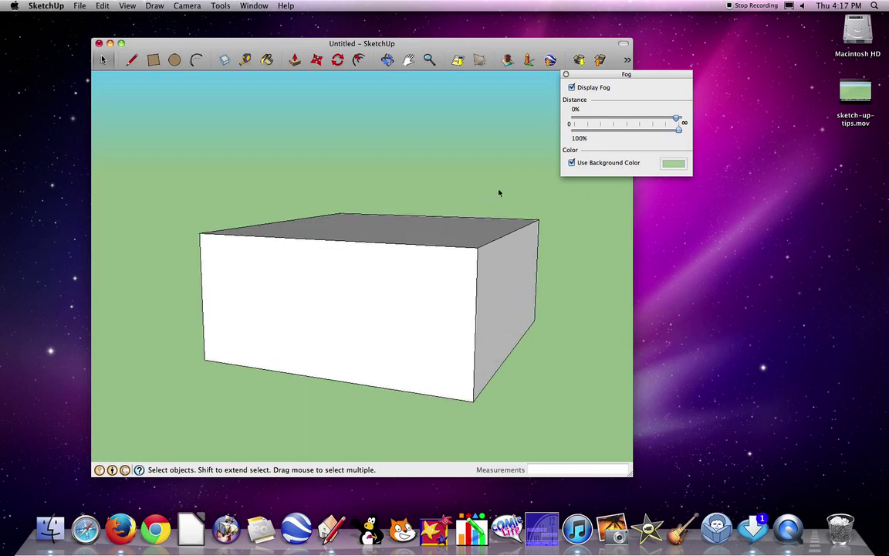
pyautogui.scroll(-1, 499, 193)
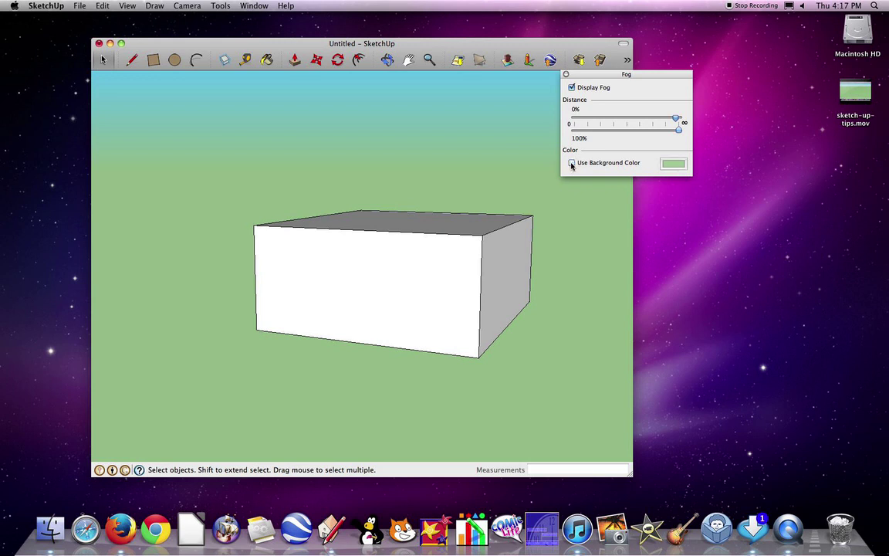
# Turn off Use Background Color for the fog and set its color to Vegetation_Ivy_Hedera from the Vegetation collection
pyautogui.click(571, 163)
pyautogui.click(673, 164)
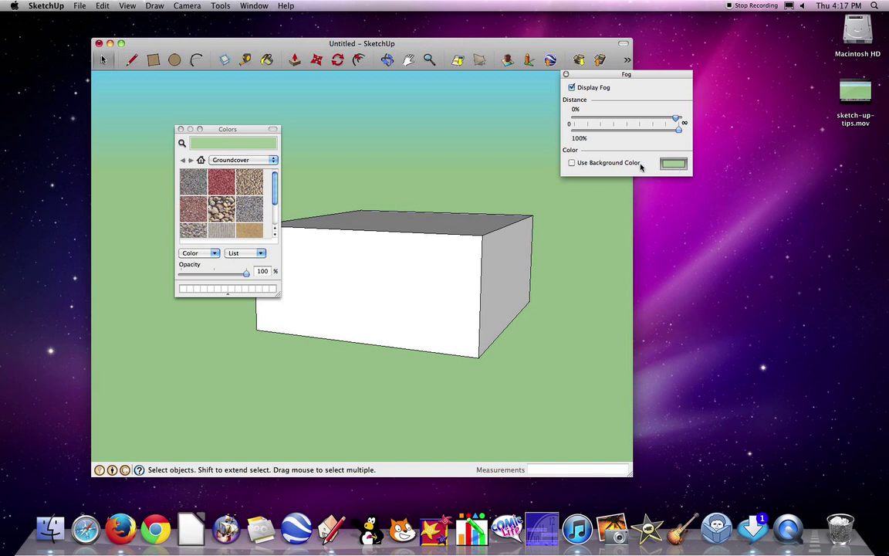
pyautogui.click(263, 160)
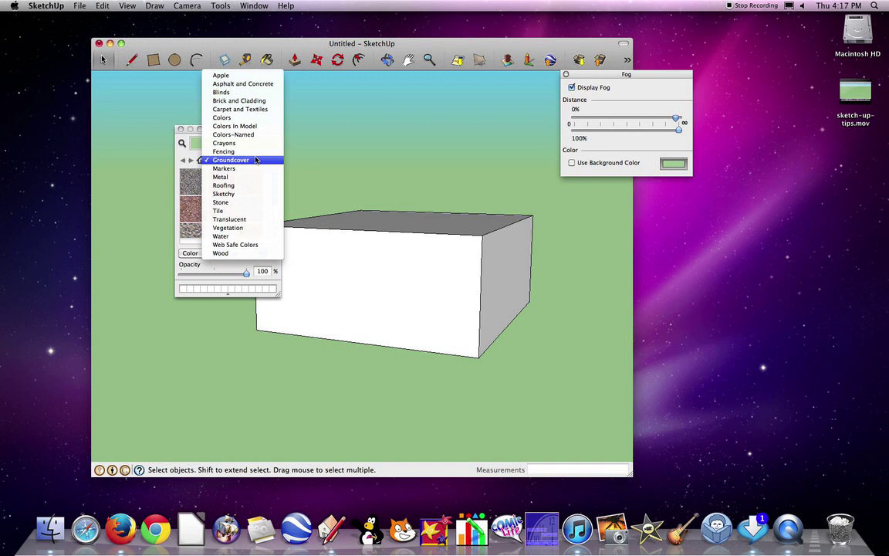
pyautogui.click(247, 229)
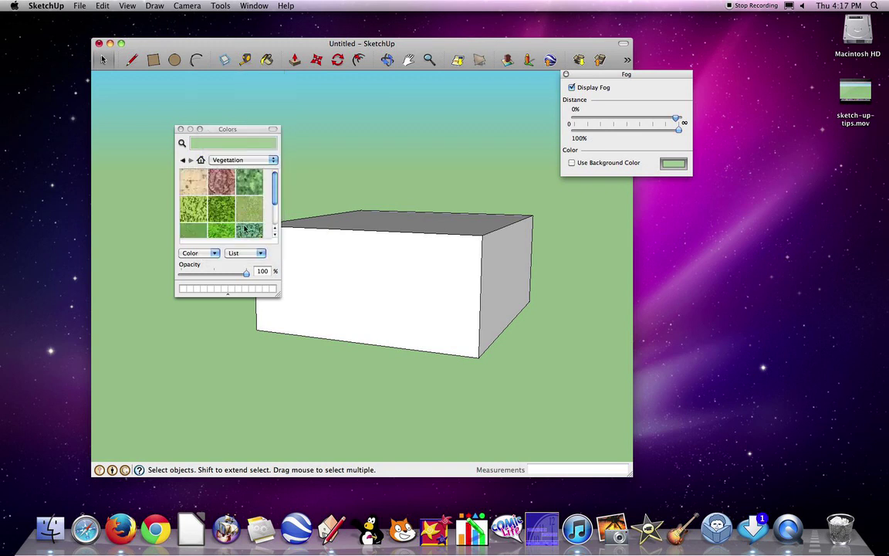
pyautogui.scroll(-5, 235, 215)
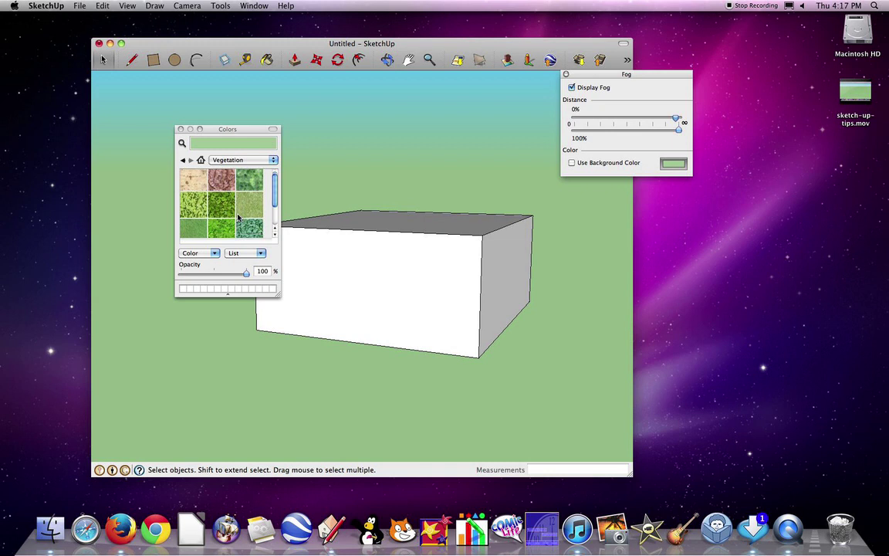
pyautogui.scroll(3, 232, 203)
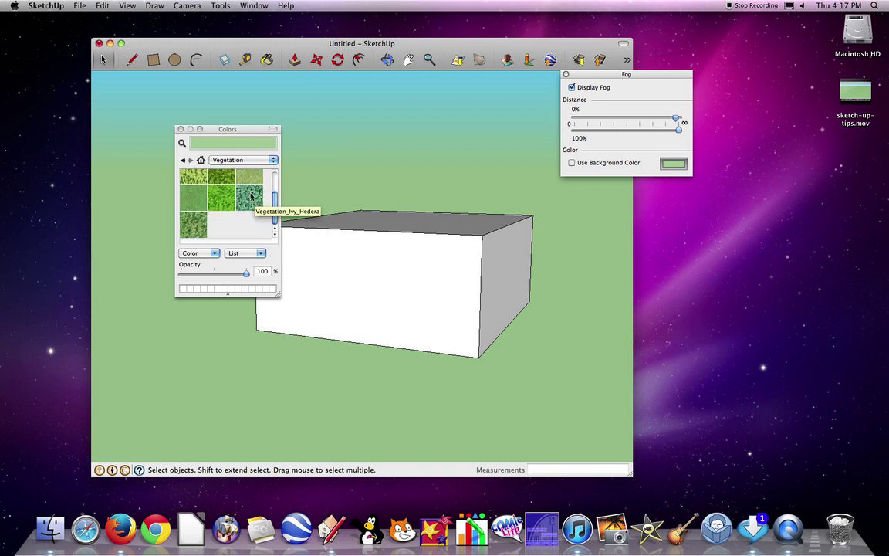
pyautogui.click(250, 196)
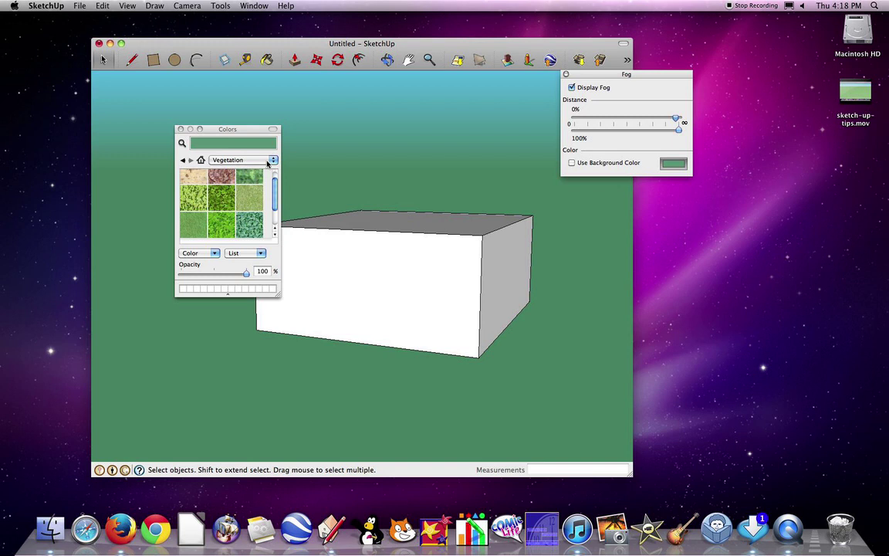
# Change the fog color to the light blue swatch from the Crayons collection
pyautogui.click(267, 163)
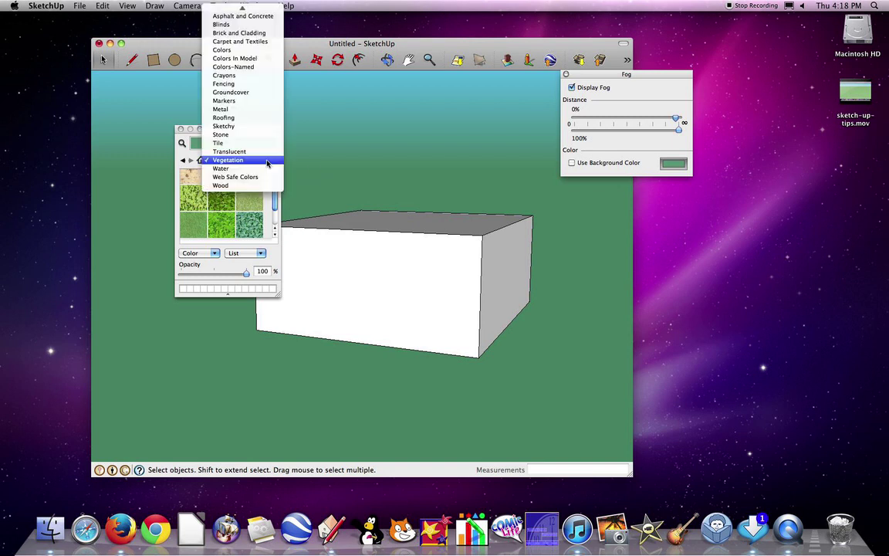
pyautogui.click(225, 75)
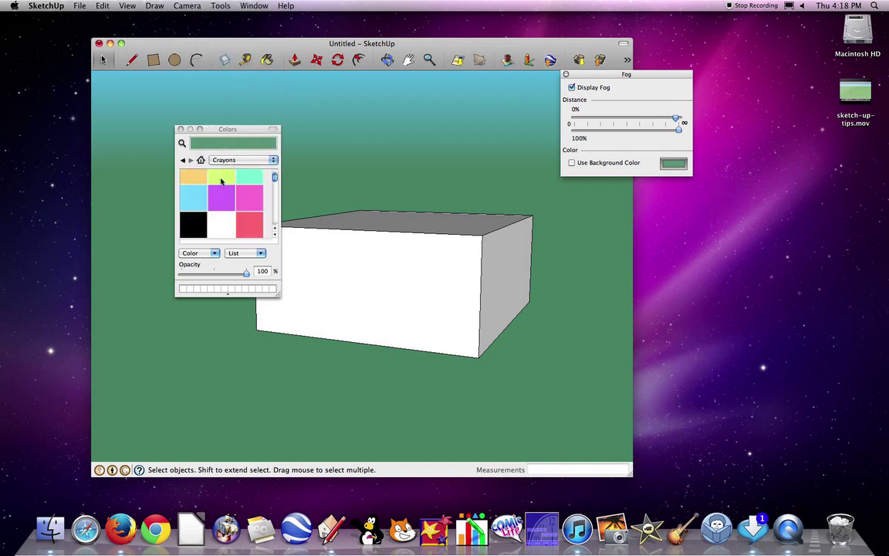
pyautogui.click(194, 199)
pyautogui.scroll(-3, 301, 184)
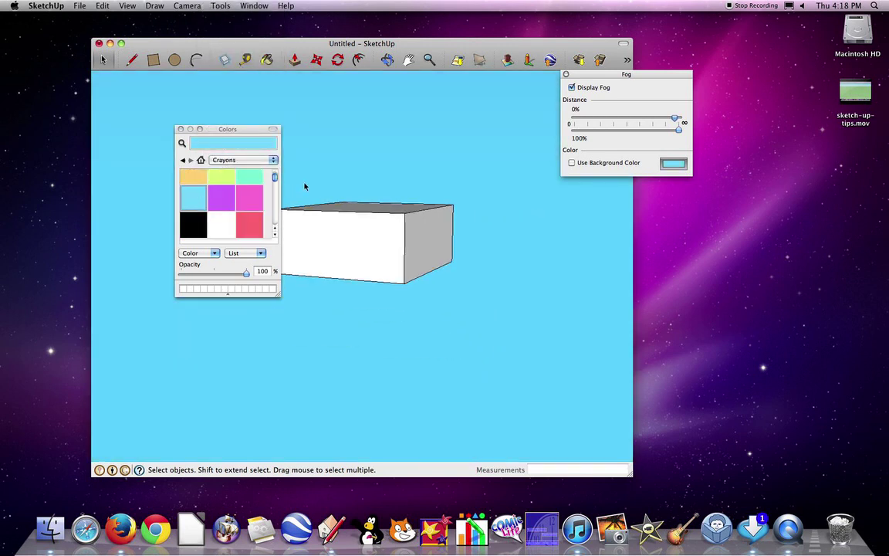
pyautogui.scroll(5, 302, 185)
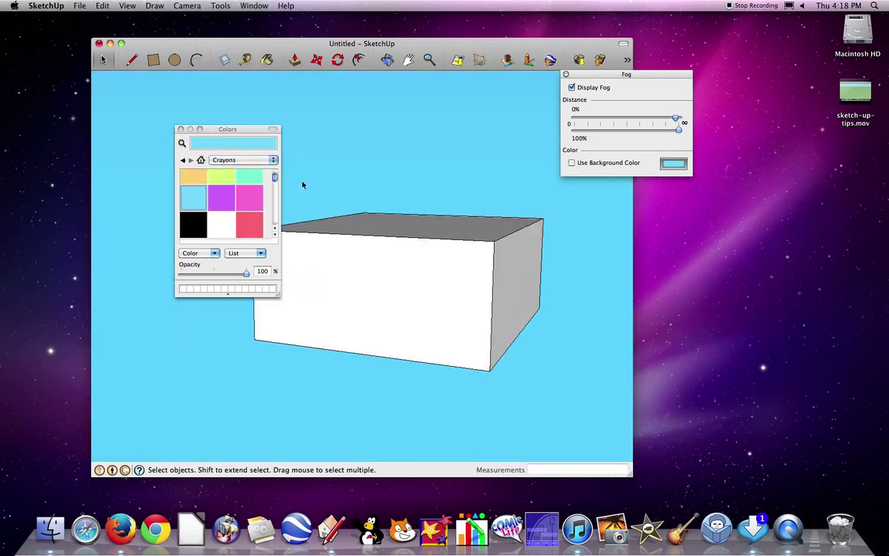
# Change the fog color to the blue lattice swatch from the Fencing collection
pyautogui.click(262, 161)
pyautogui.click(262, 168)
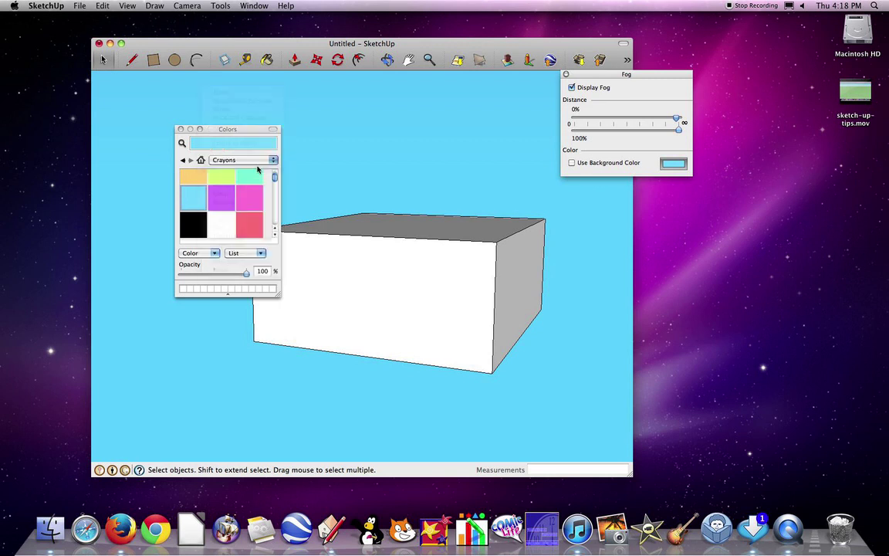
pyautogui.click(213, 187)
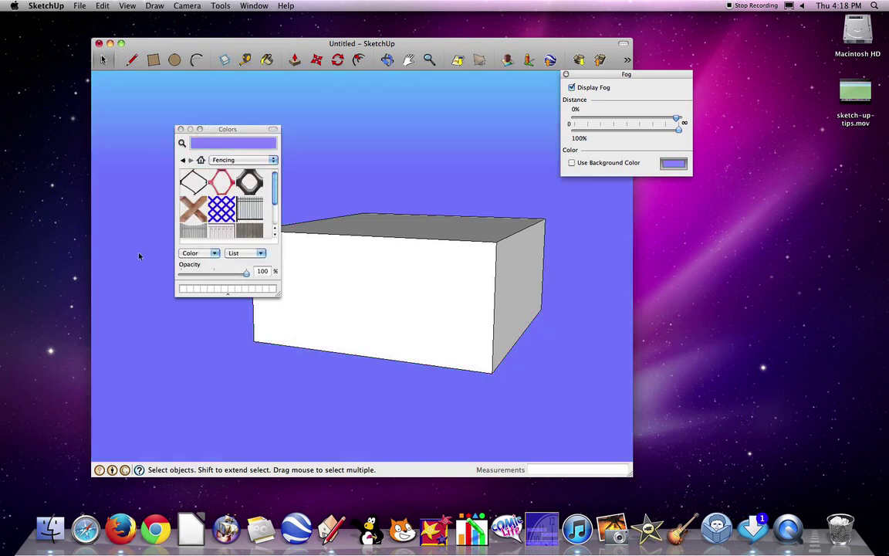
# Change the fog color to the dark gray speckled swatch from the Stone collection
pyautogui.click(225, 160)
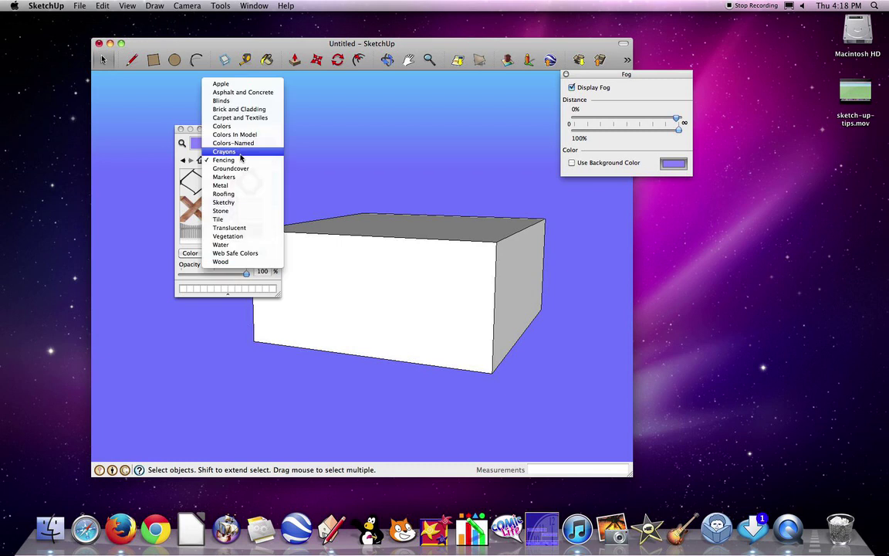
pyautogui.click(230, 211)
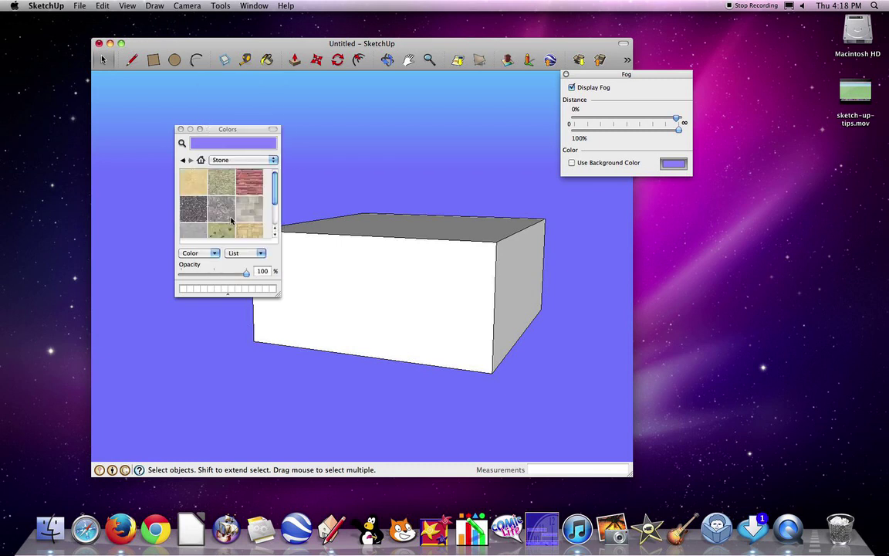
pyautogui.click(197, 214)
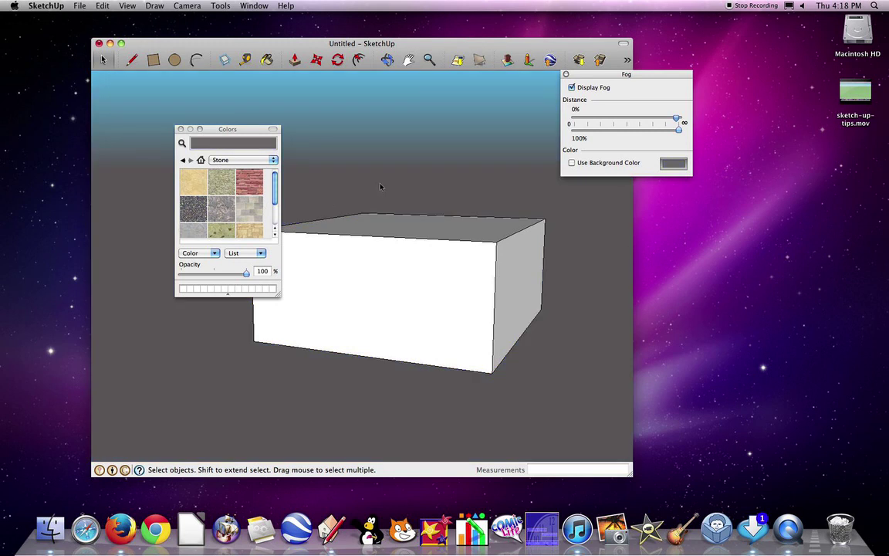
# Set the 0% fog distance to the infinity end and close the Colors and Fog windows
pyautogui.moveTo(681, 132)
pyautogui.mouseDown()
pyautogui.moveTo(618, 138)
pyautogui.moveTo(679, 131)
pyautogui.mouseUp()
pyautogui.moveTo(614, 122); pyautogui.dragTo(631, 122)
pyautogui.click(181, 131)
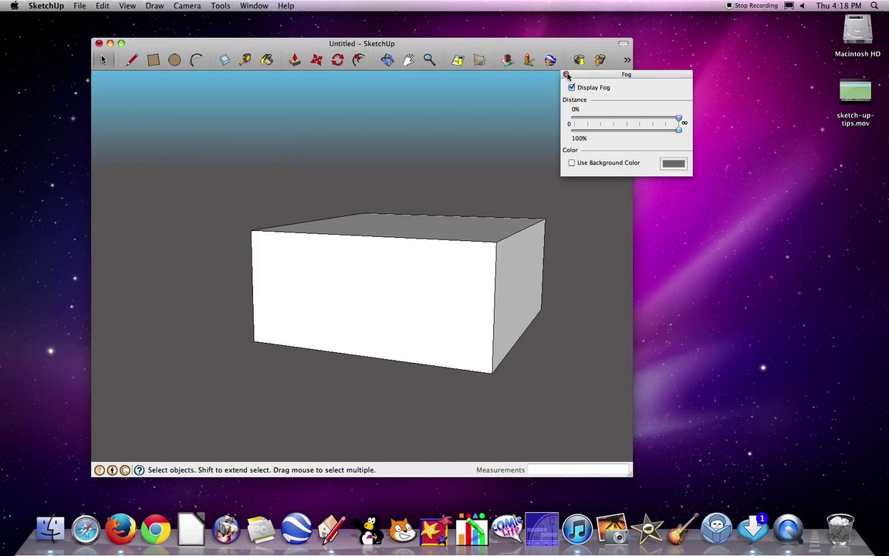
pyautogui.click(566, 74)
pyautogui.click(387, 62)
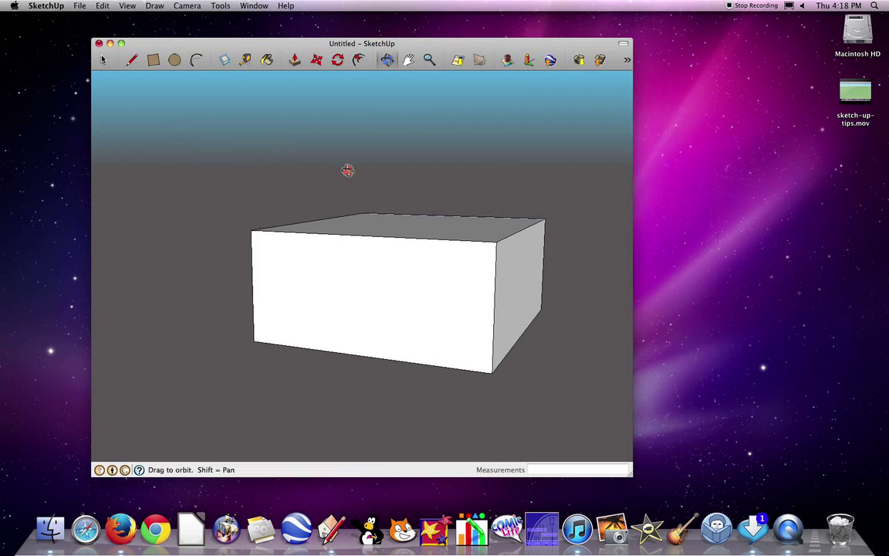
pyautogui.moveTo(272, 305); pyautogui.dragTo(271, 337)
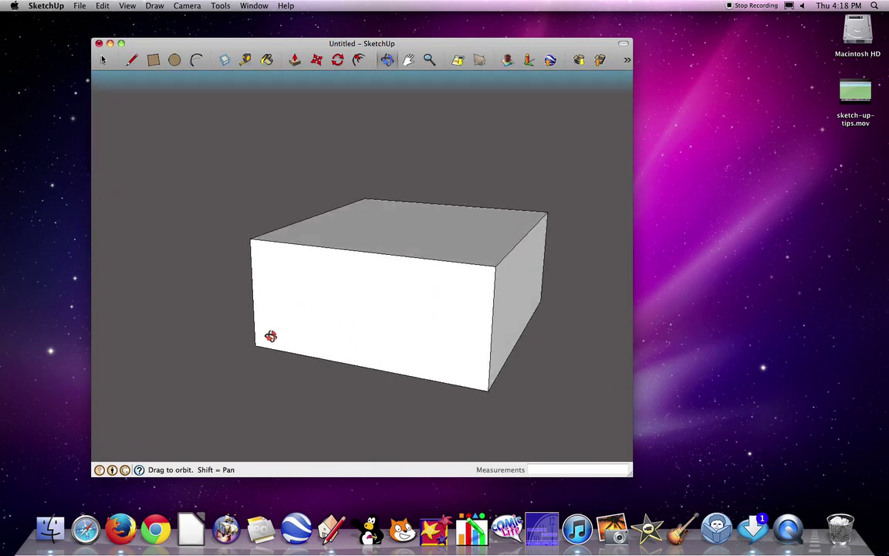
pyautogui.scroll(-3, 374, 270)
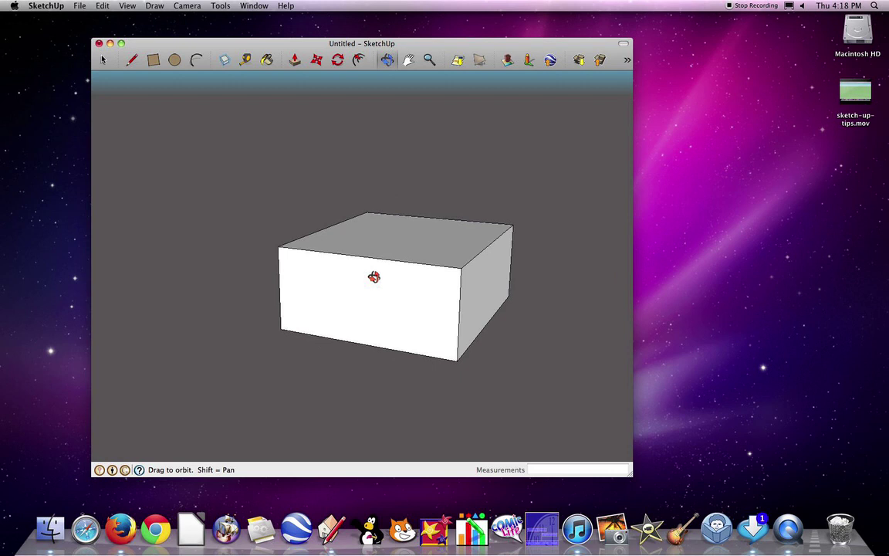